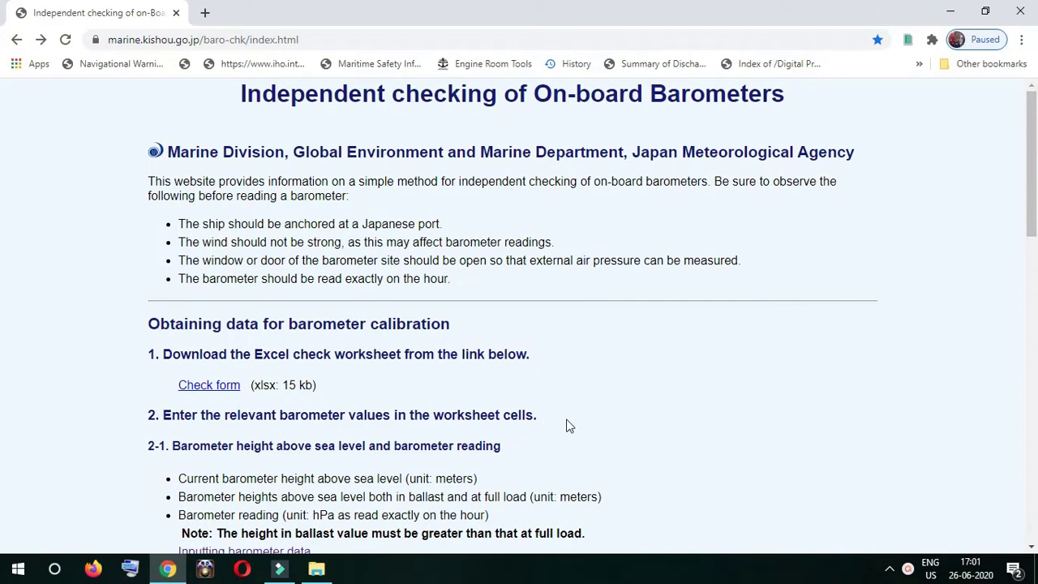
Download the Excel check form from the Independent checking of On-board Barometers page
{"action": "left_click", "coordinate": [254, 39]}
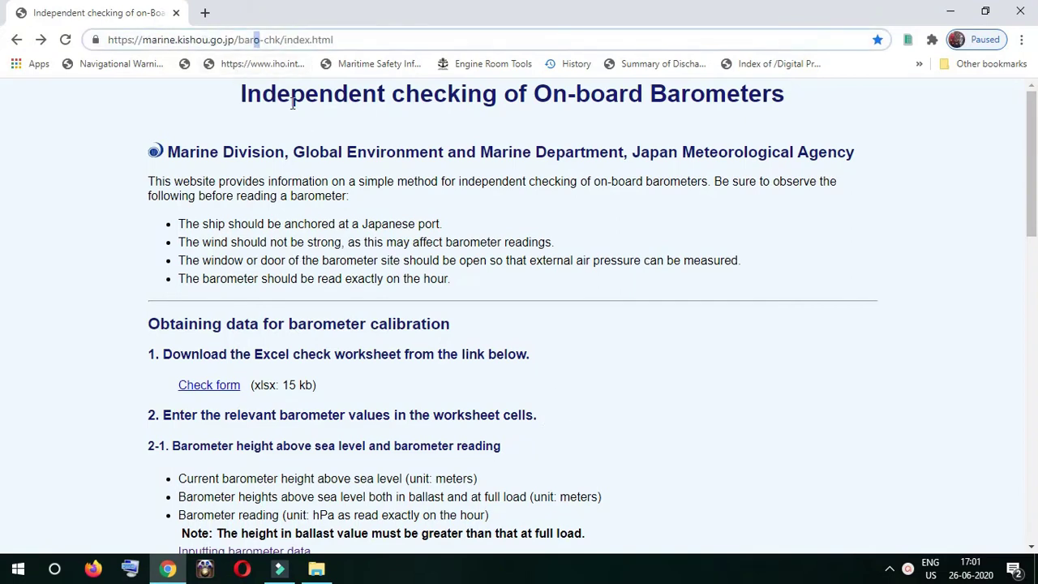
{"action": "left_click", "coordinate": [339, 146]}
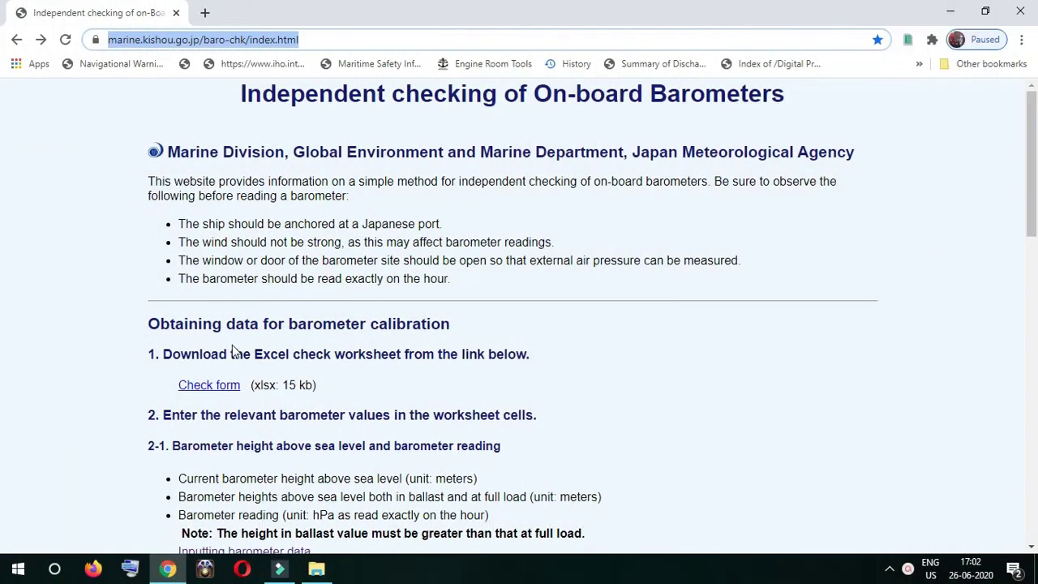
{"action": "left_click", "coordinate": [225, 388]}
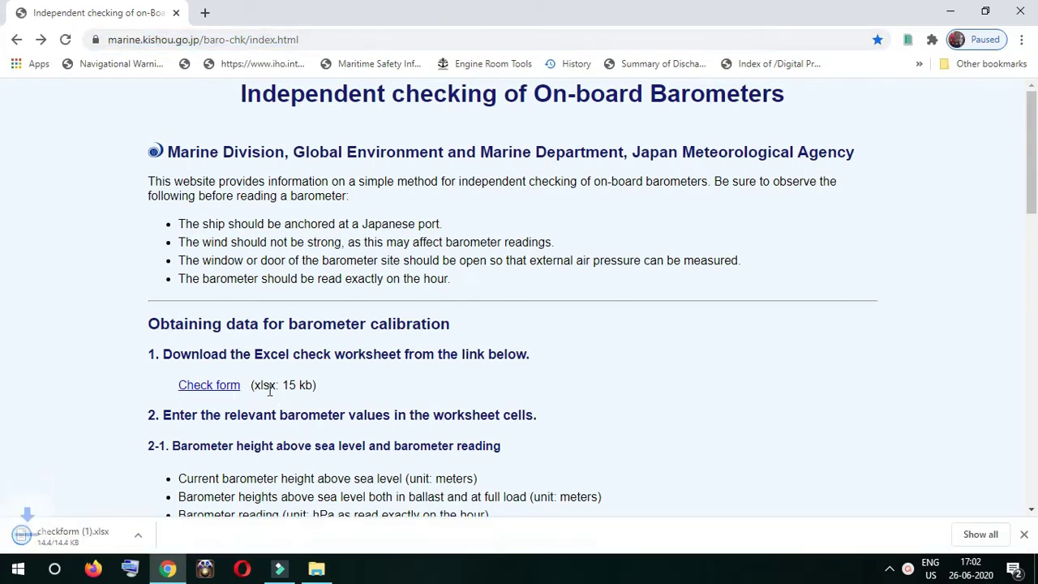
Select Hiroshima as the port of call and open the hourly observations from its weather station
{"action": "scroll", "coordinate": [263, 389], "scroll_direction": "down", "scroll_amount": 1}
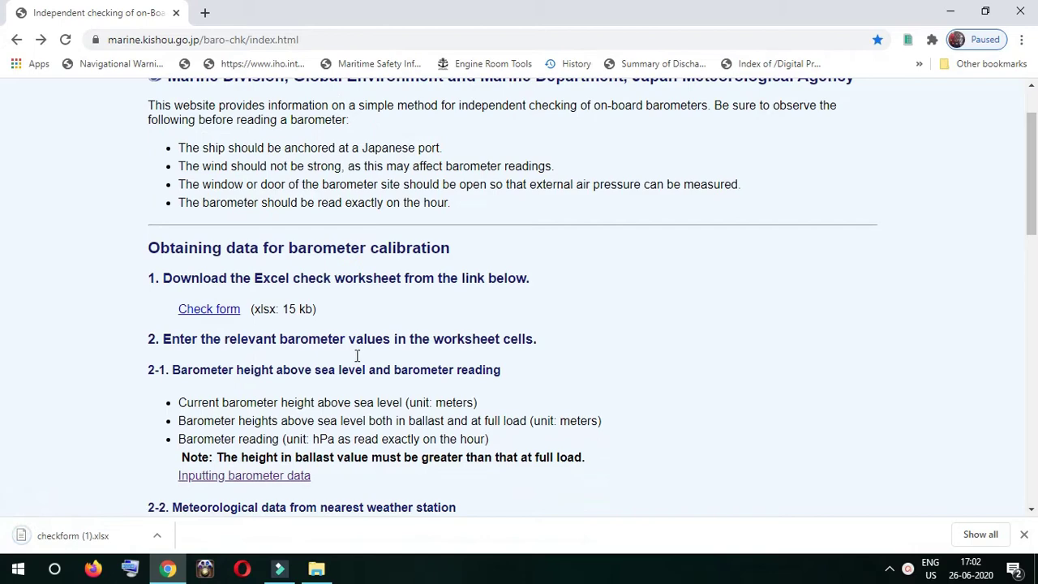
{"action": "scroll", "coordinate": [323, 436], "scroll_direction": "down", "scroll_amount": 1}
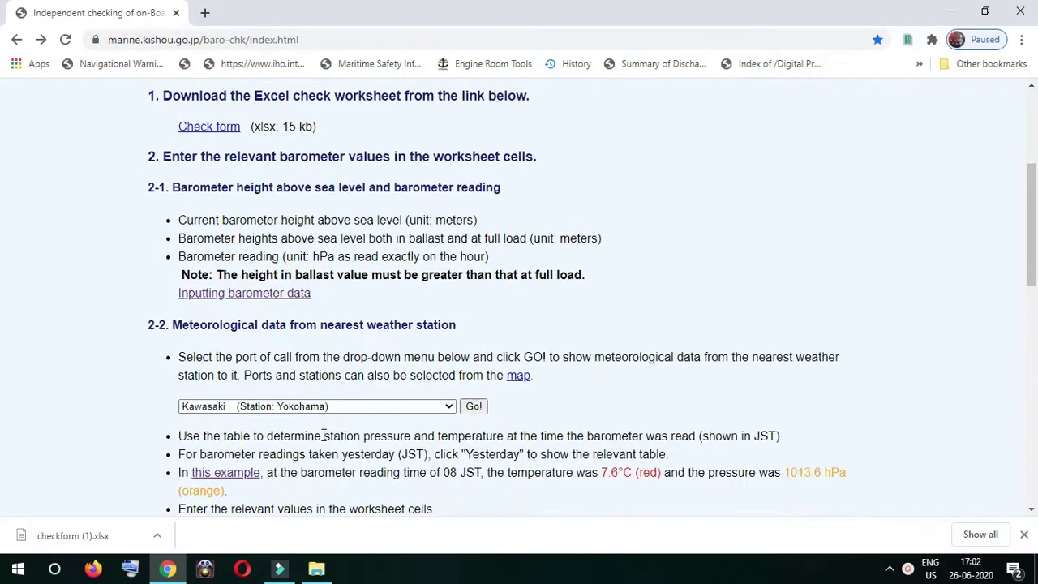
{"action": "scroll", "coordinate": [331, 457], "scroll_direction": "down", "scroll_amount": 1}
{"action": "left_click", "coordinate": [449, 362]}
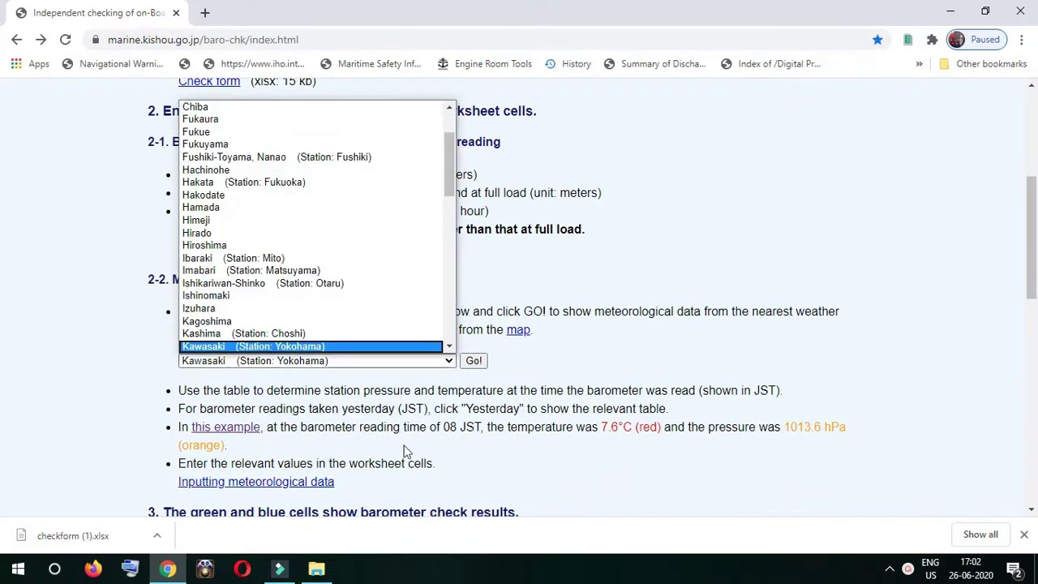
{"action": "scroll", "coordinate": [361, 186], "scroll_direction": "up", "scroll_amount": 2}
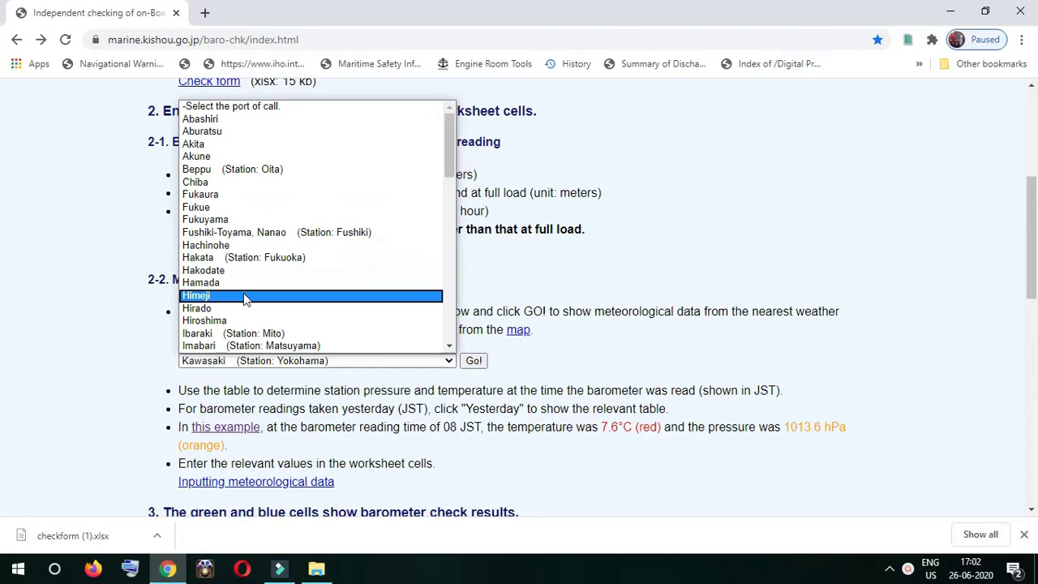
{"action": "left_click", "coordinate": [261, 321]}
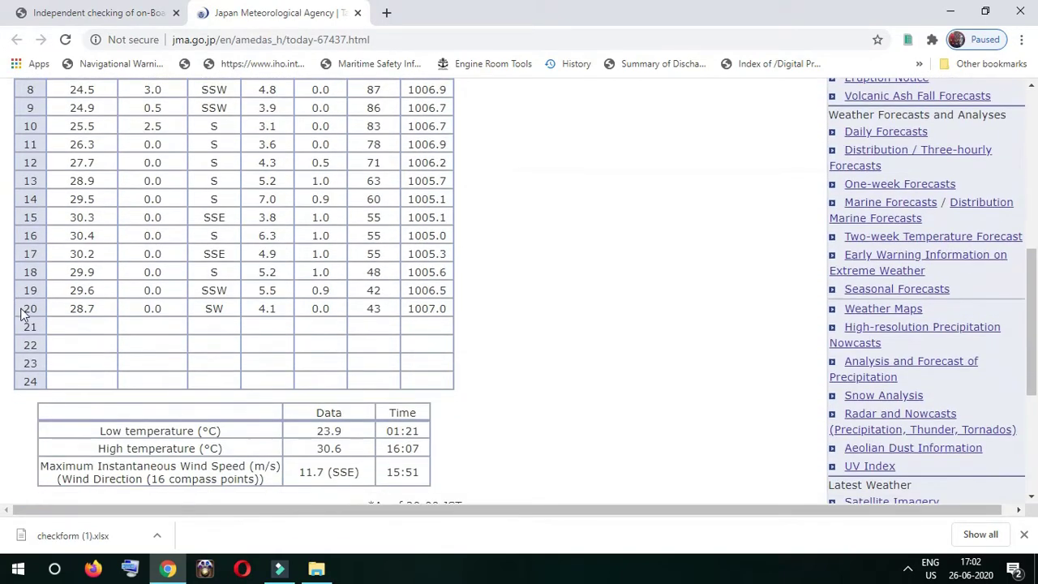
Examine the 20:00 entries and the pressure column in the Hiroshima observation table, and close the table
{"action": "double_click", "coordinate": [28, 309]}
{"action": "scroll", "coordinate": [84, 309], "scroll_direction": "up", "scroll_amount": 3}
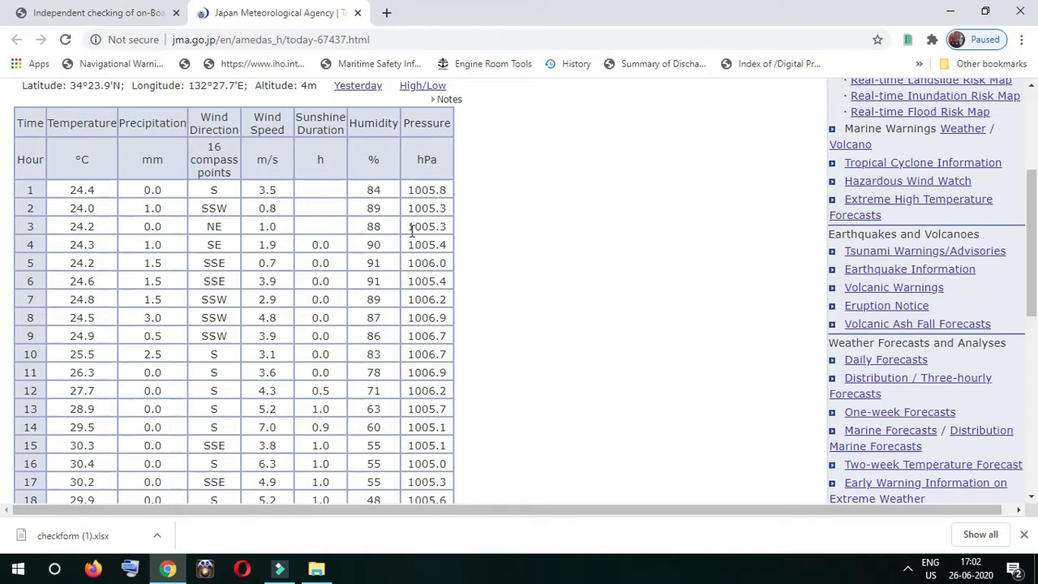
{"action": "scroll", "coordinate": [418, 276], "scroll_direction": "down", "scroll_amount": 2}
{"action": "left_click", "coordinate": [435, 405]}
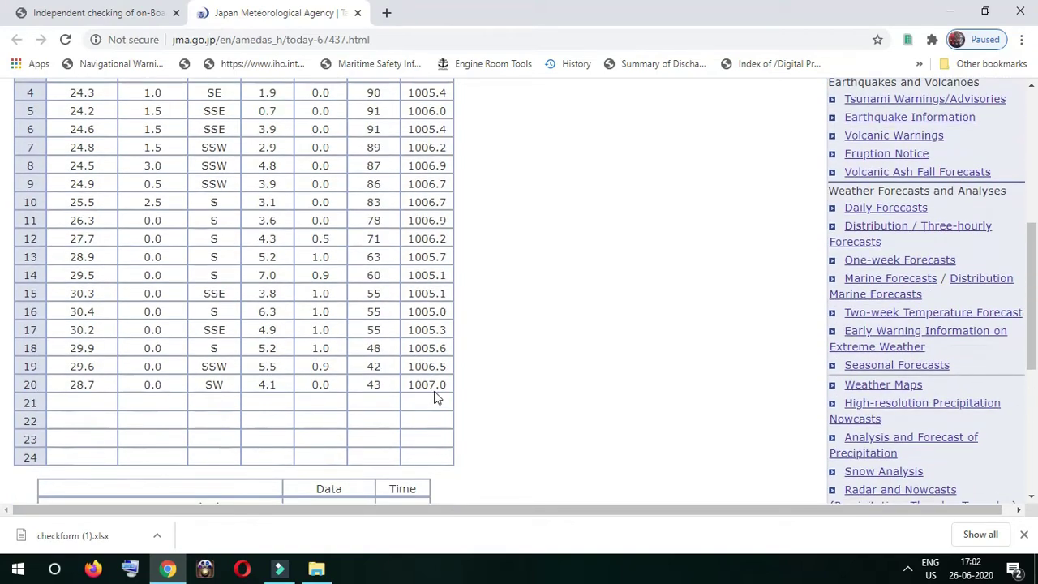
{"action": "scroll", "coordinate": [451, 394], "scroll_direction": "down", "scroll_amount": 1}
{"action": "scroll", "coordinate": [450, 392], "scroll_direction": "down", "scroll_amount": 3}
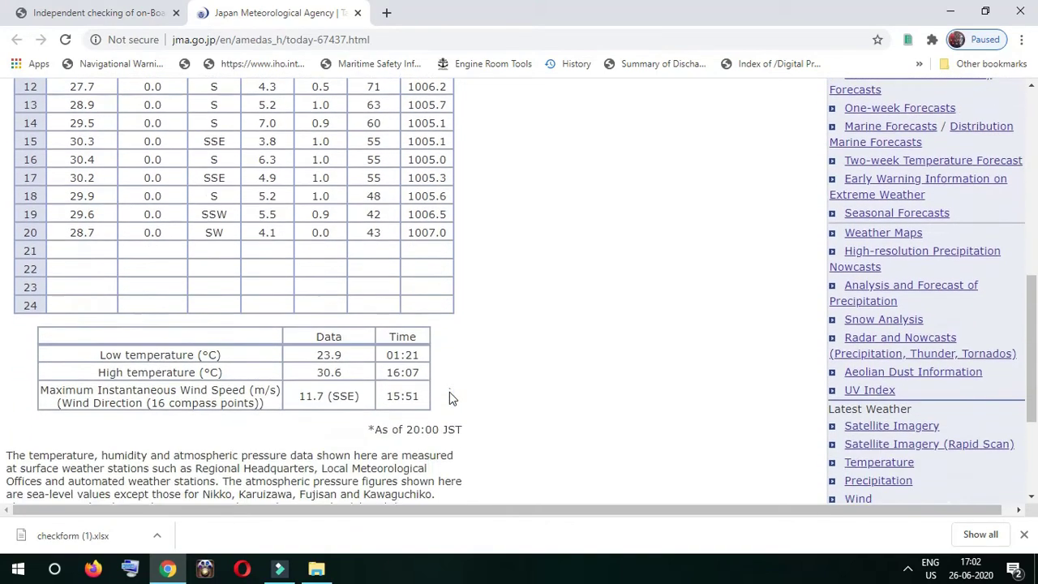
{"action": "left_click", "coordinate": [359, 15]}
{"action": "left_click", "coordinate": [358, 14]}
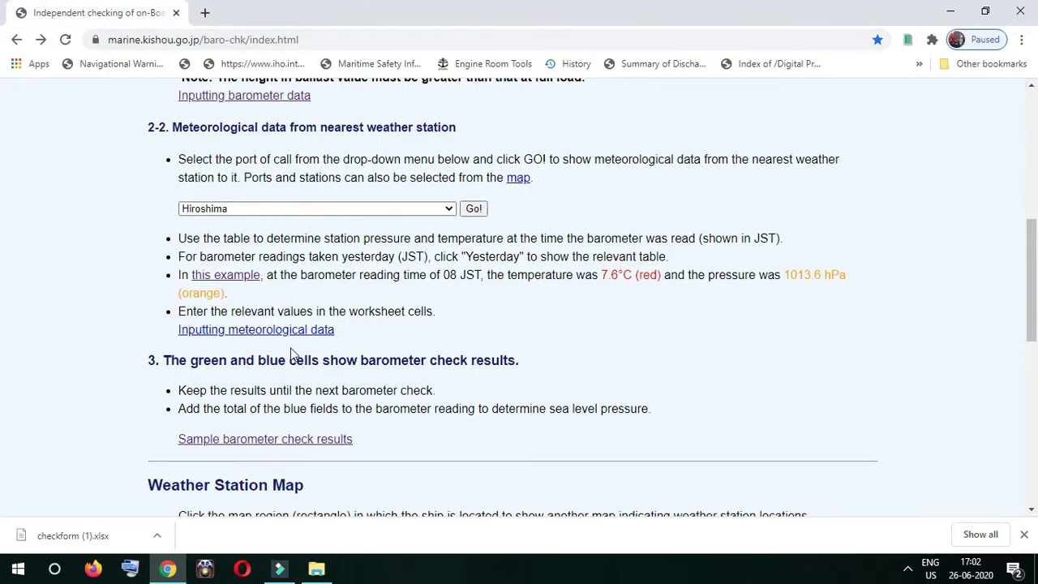
View the sample for inputting meteorological data and return to the instructions page
{"action": "left_click", "coordinate": [260, 331]}
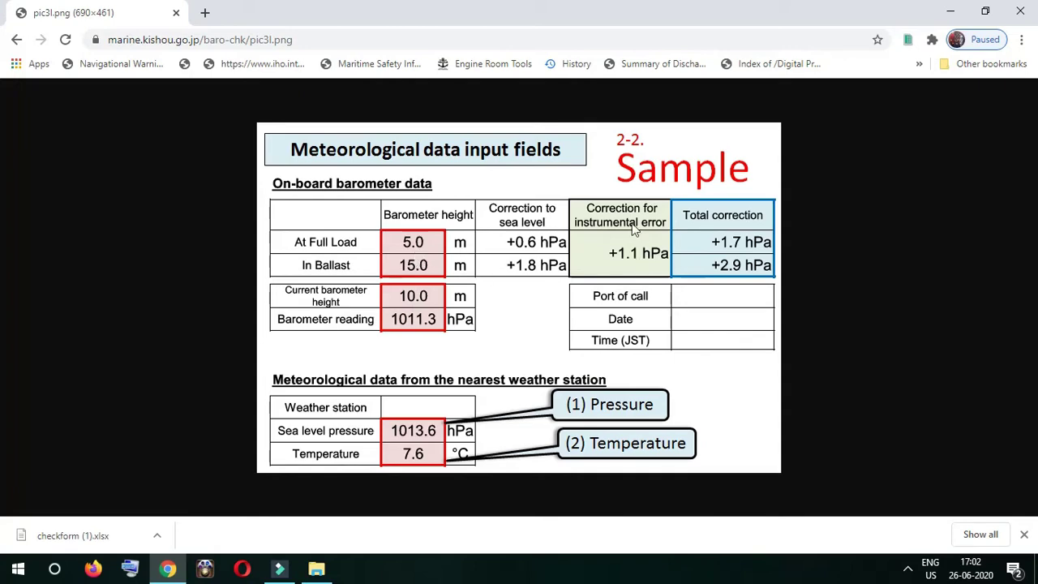
{"action": "key", "text": "alt+Left"}
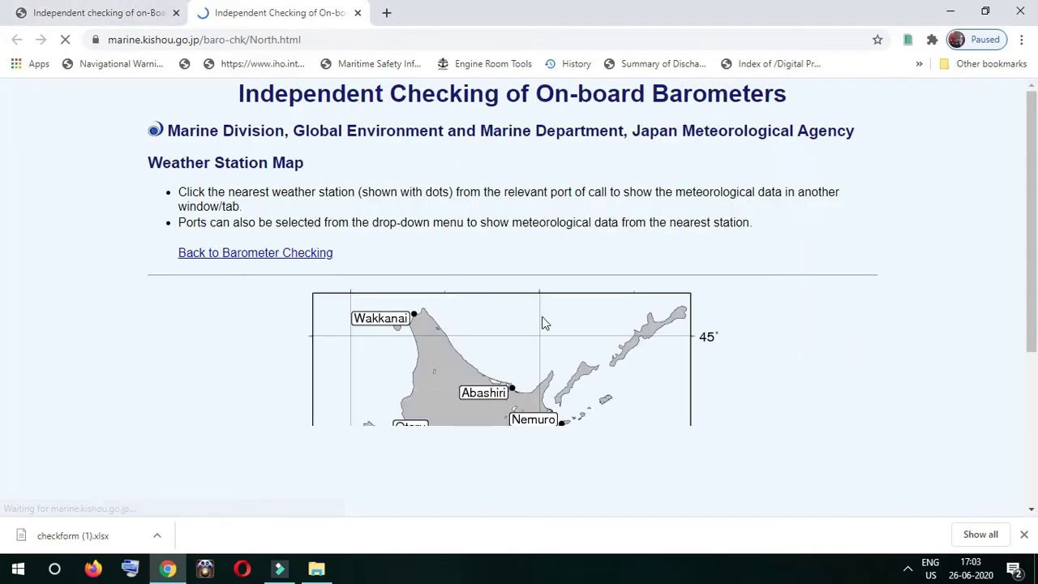
Open Akita's hourly observations from the northern station map, check the 20:00 temperature and pressure, and close both pages
{"action": "scroll", "coordinate": [541, 338], "scroll_direction": "down", "scroll_amount": 3}
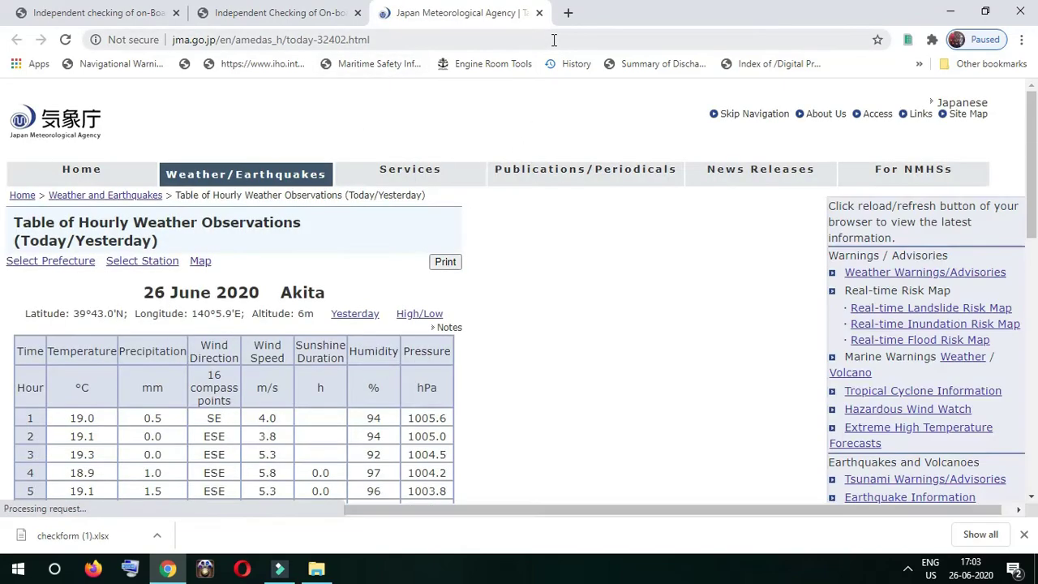
{"action": "scroll", "coordinate": [364, 324], "scroll_direction": "down", "scroll_amount": 5}
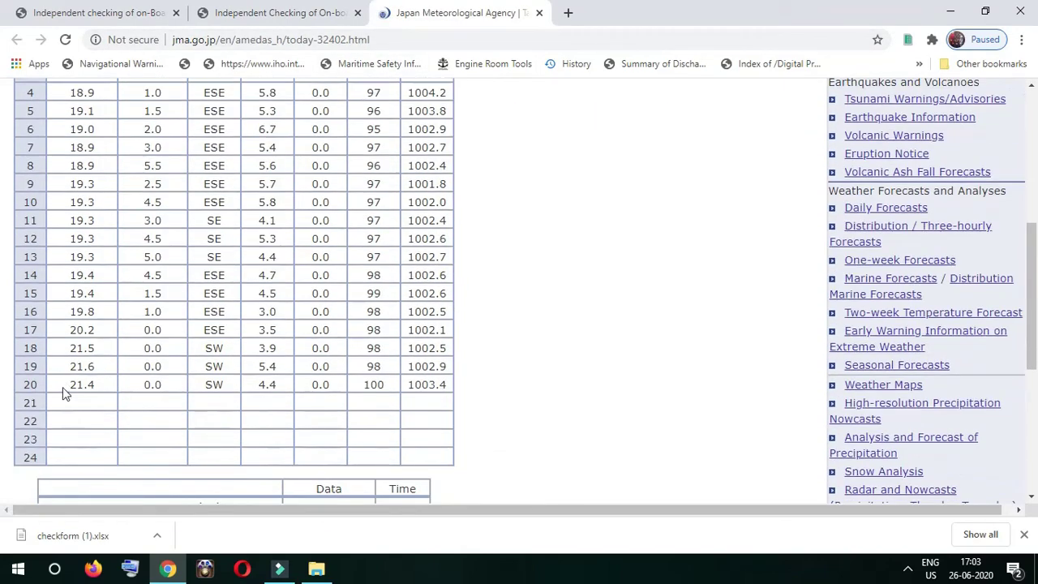
{"action": "left_click_drag", "start_coordinate": [452, 389], "coordinate": [407, 383]}
{"action": "scroll", "coordinate": [403, 392], "scroll_direction": "up", "scroll_amount": 1}
{"action": "scroll", "coordinate": [403, 391], "scroll_direction": "up", "scroll_amount": 4}
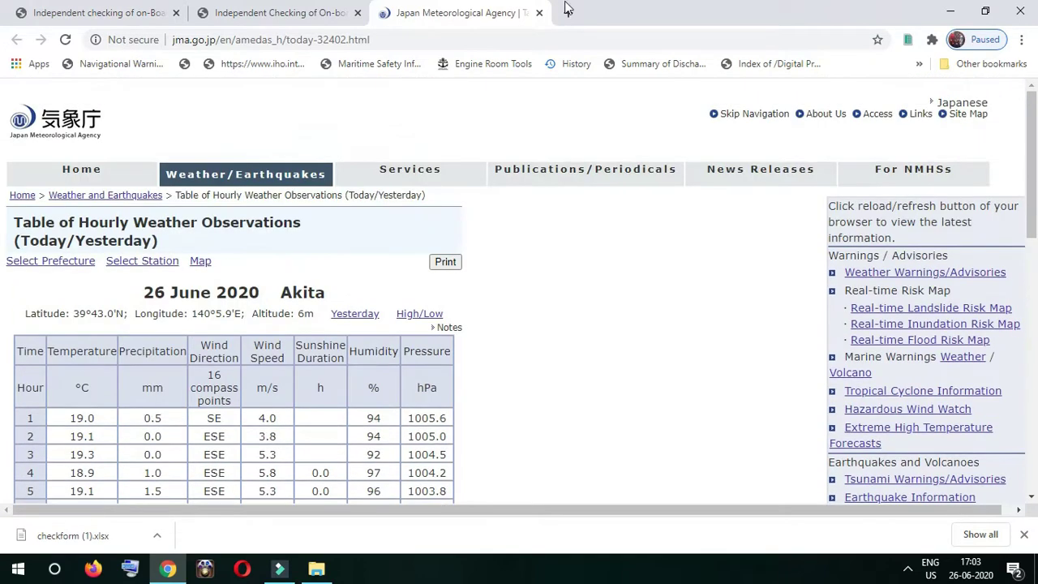
{"action": "left_click", "coordinate": [538, 13]}
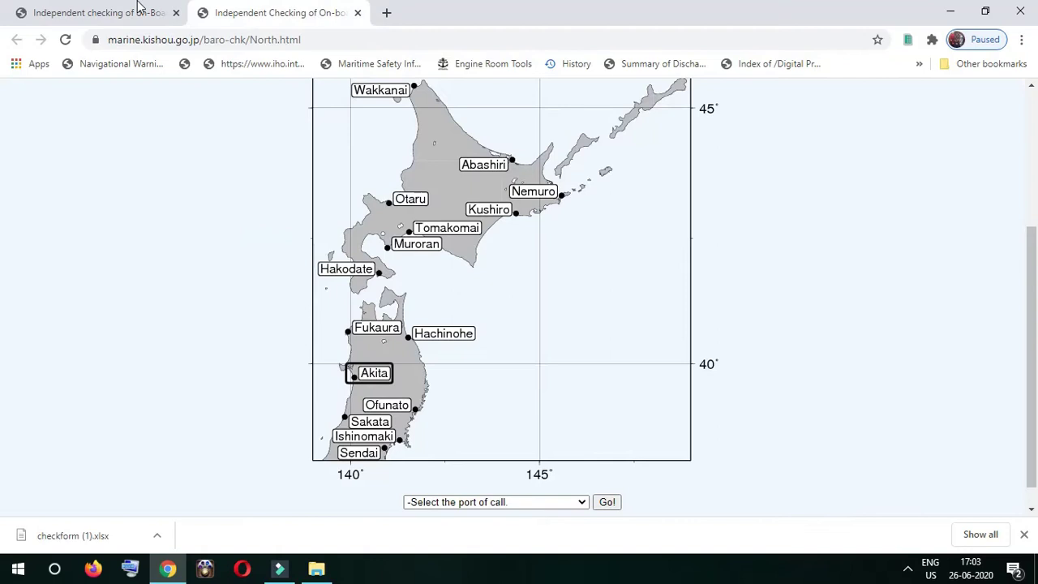
{"action": "left_click", "coordinate": [357, 13]}
Read the disclaimer at the end of the barometer checking page
{"action": "scroll", "coordinate": [361, 316], "scroll_direction": "down", "scroll_amount": 3}
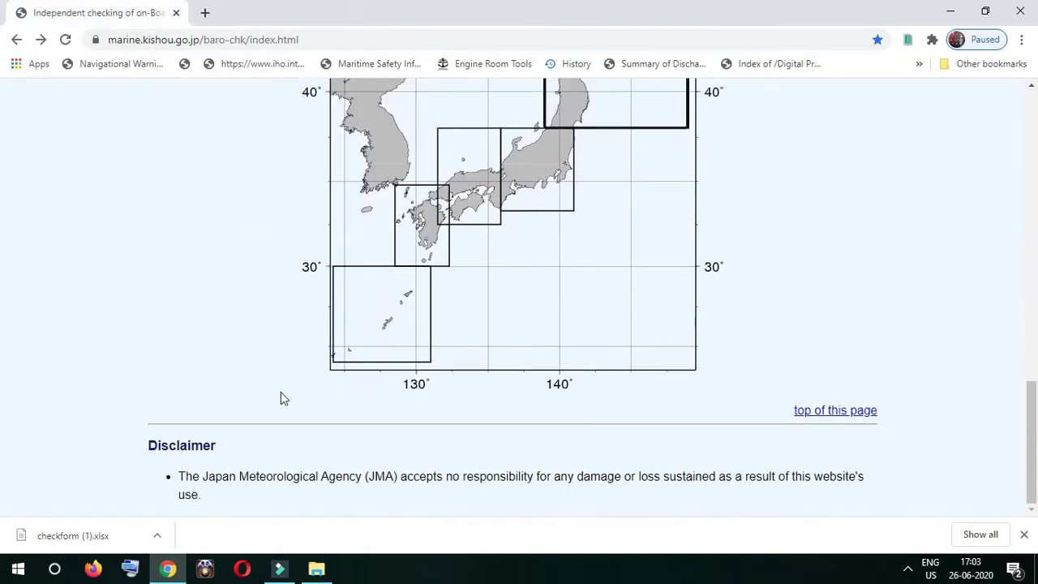
{"action": "left_click_drag", "start_coordinate": [203, 476], "coordinate": [240, 477]}
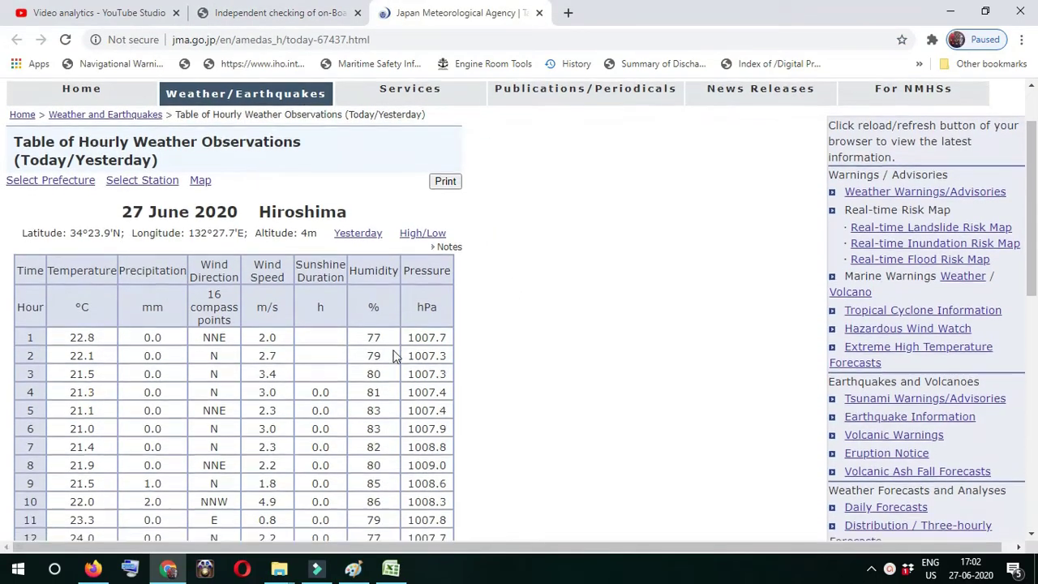
Check the 20:00 row of Hiroshima's 27 June 2020 table and the notes on observation time and sea-level pressure
{"action": "scroll", "coordinate": [393, 356], "scroll_direction": "down", "scroll_amount": 5}
{"action": "mouse_move", "coordinate": [400, 574]}
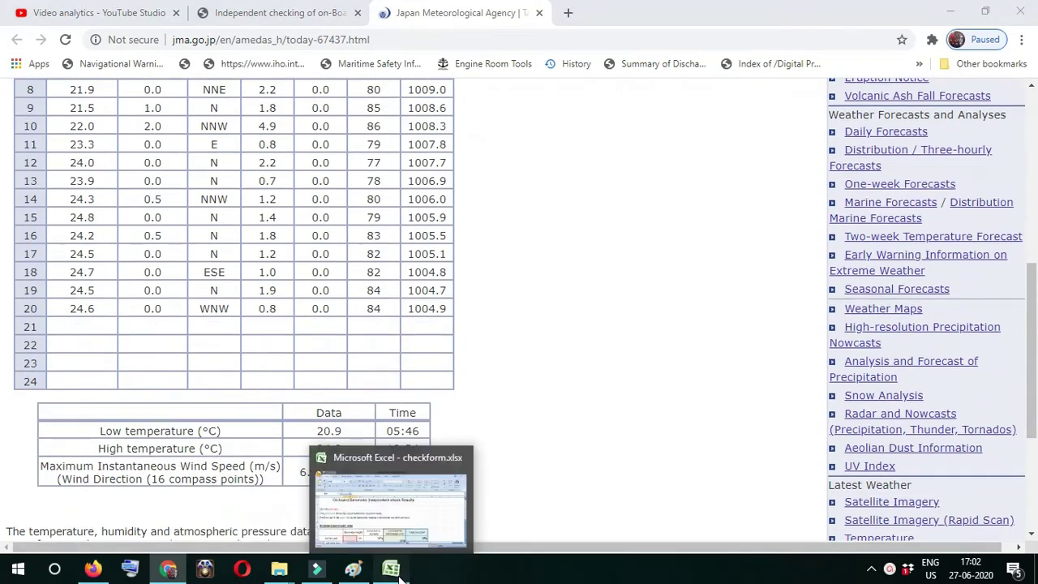
{"action": "double_click", "coordinate": [28, 308]}
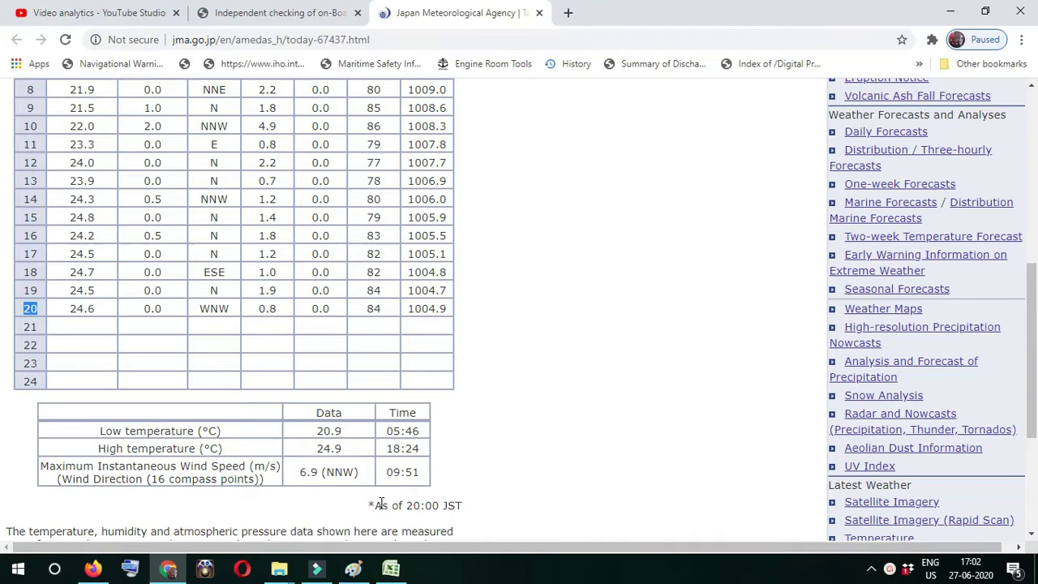
{"action": "left_click_drag", "start_coordinate": [376, 504], "coordinate": [465, 507]}
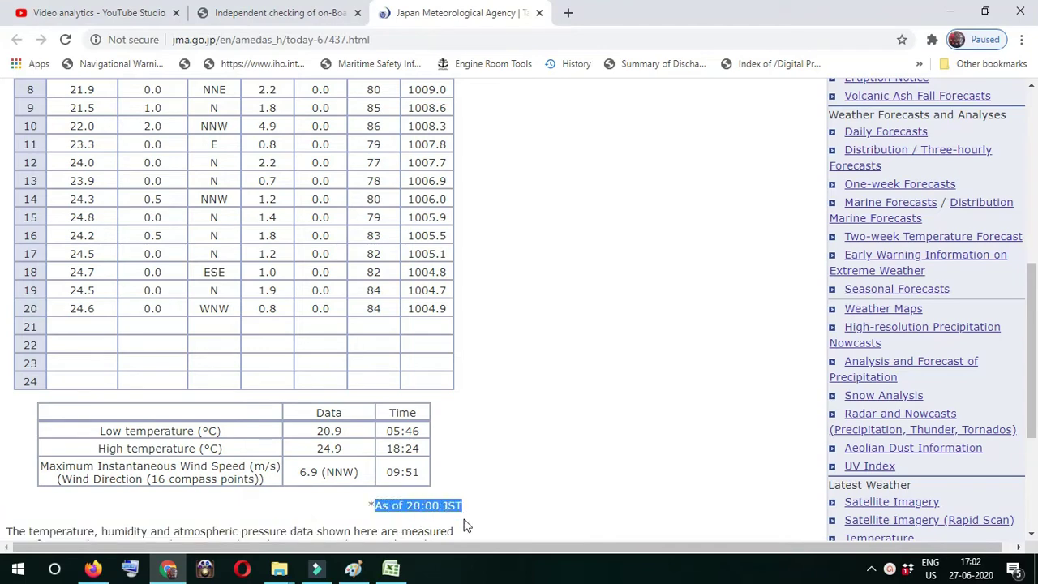
{"action": "scroll", "coordinate": [446, 495], "scroll_direction": "down", "scroll_amount": 2}
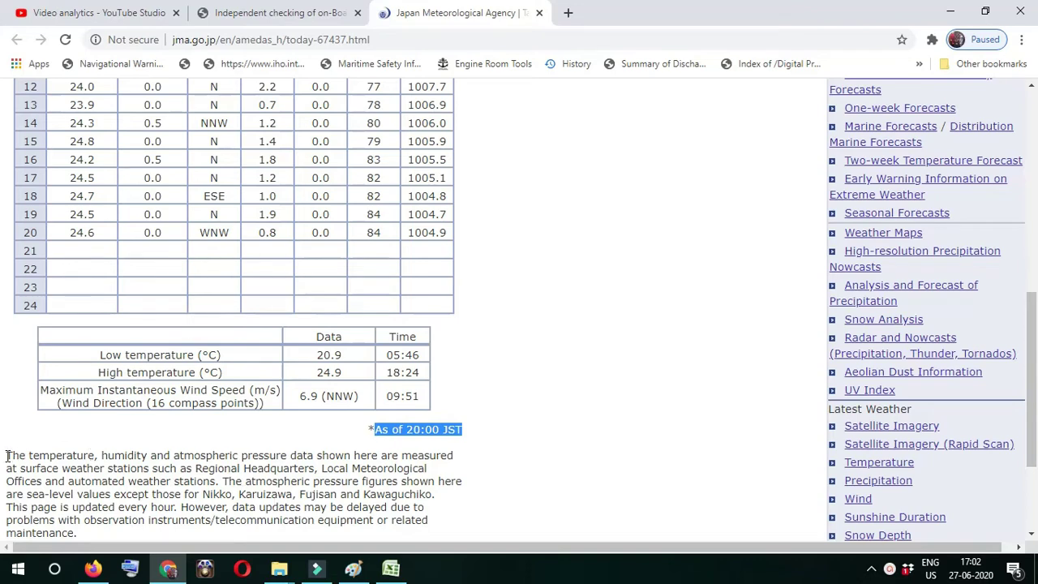
{"action": "left_click_drag", "start_coordinate": [5, 456], "coordinate": [444, 502]}
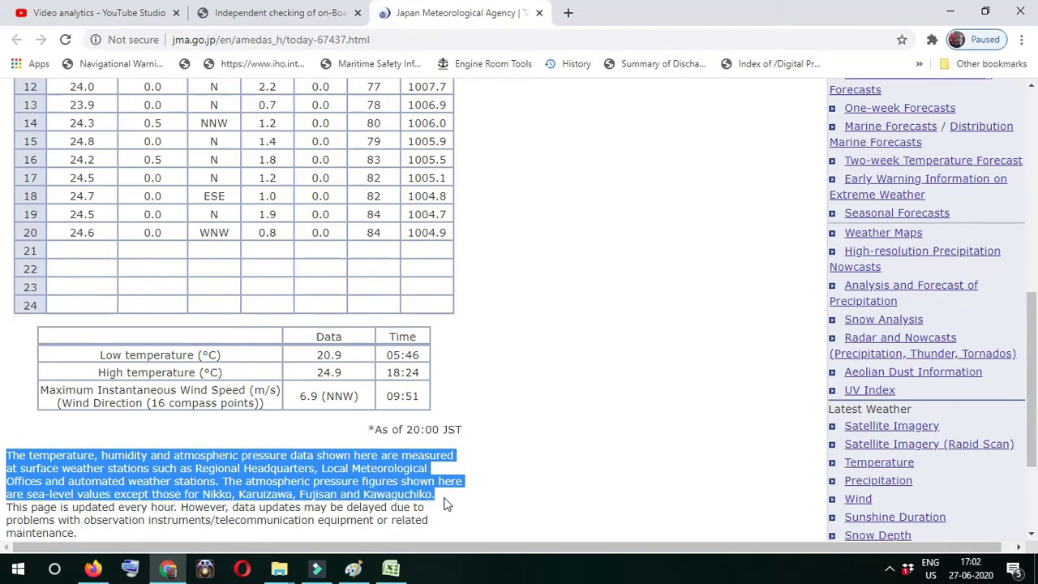
Switch to checkform.xlsx in Excel and enter barometer heights of 8 m at full load and 16 m in ballast
{"action": "key", "text": "alt+Tab"}
{"action": "left_click", "coordinate": [173, 348]}
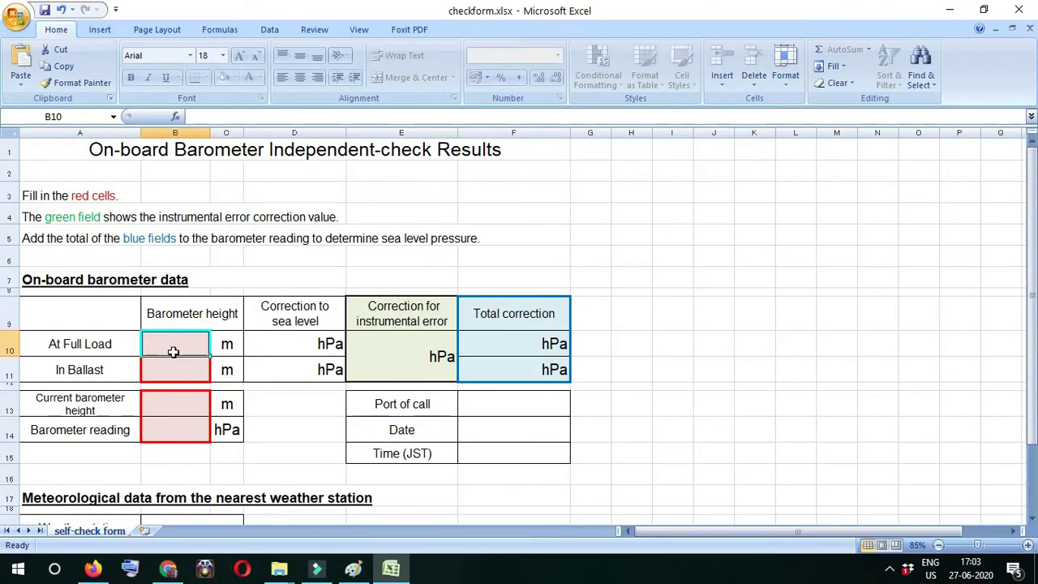
{"action": "type", "text": "8"}
{"action": "key", "text": "Return"}
{"action": "type", "text": "16"}
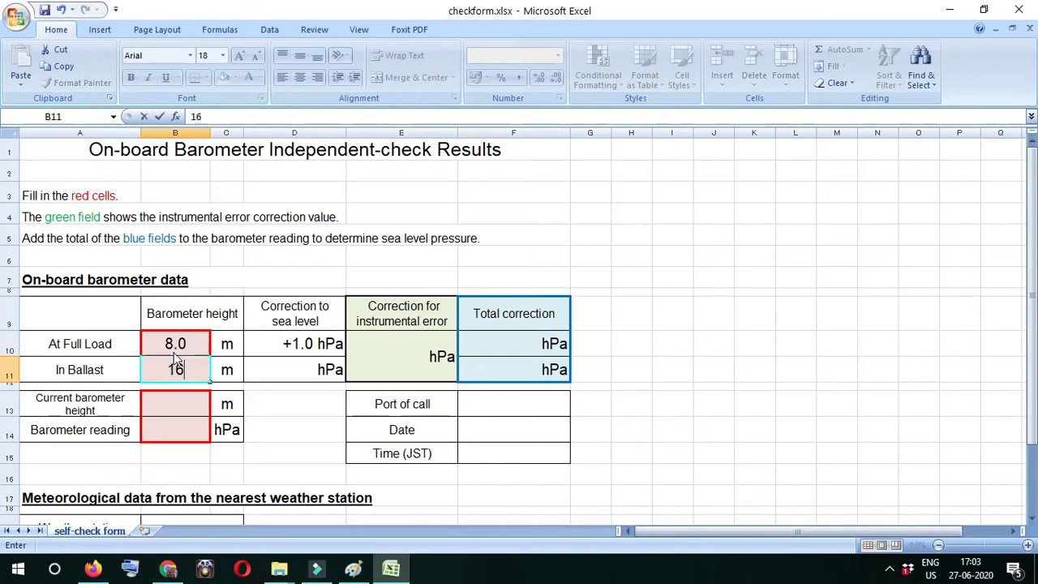
{"action": "key", "text": "Return"}
Enter 10 m as the current barometer height and 1001 hPa as the barometer reading
{"action": "type", "text": "10"}
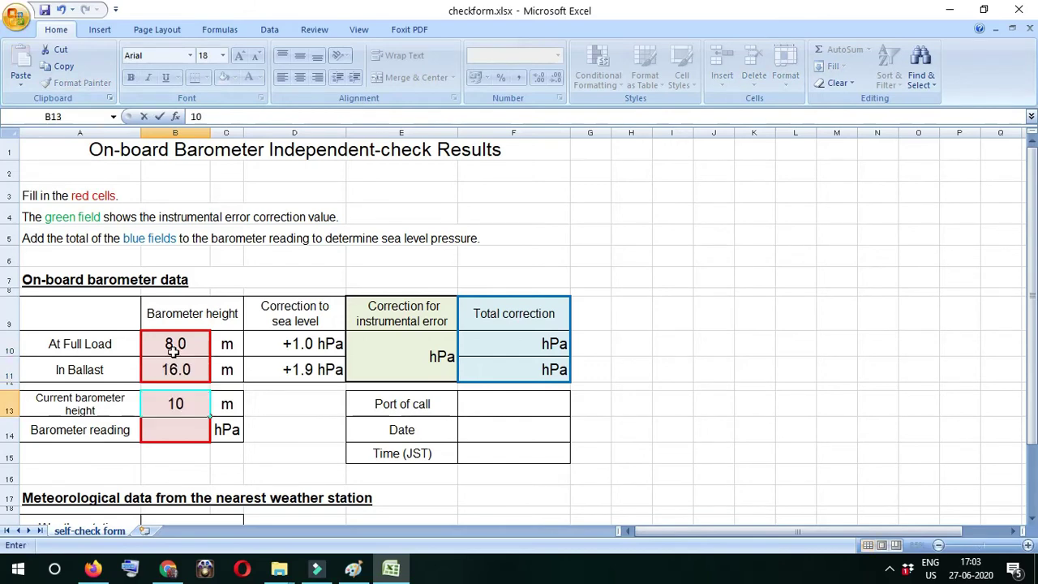
{"action": "key", "text": "Return"}
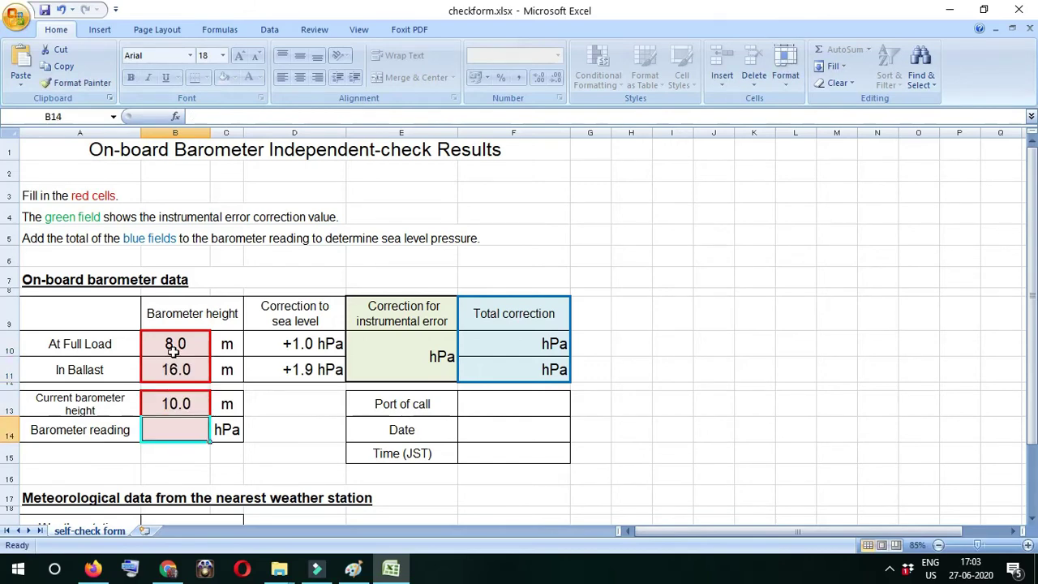
{"action": "type", "text": "100"}
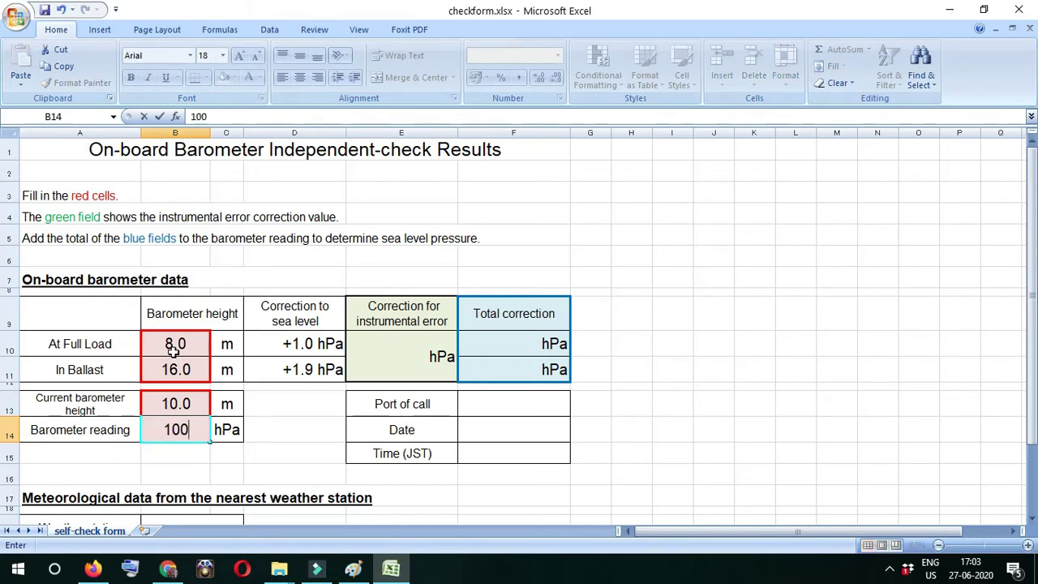
{"action": "type", "text": "1"}
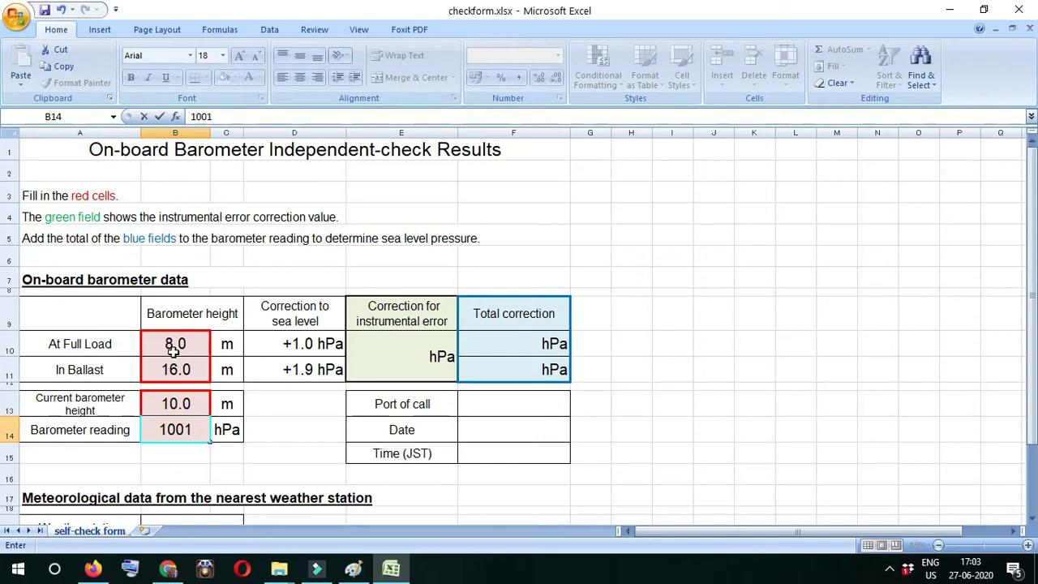
{"action": "key", "text": "ctrl+Return"}
Enter HIROSHIMA as the weather station and switch to the Hiroshima observation table in Chrome
{"action": "scroll", "coordinate": [328, 405], "scroll_direction": "down", "scroll_amount": 2}
{"action": "left_click", "coordinate": [206, 399]}
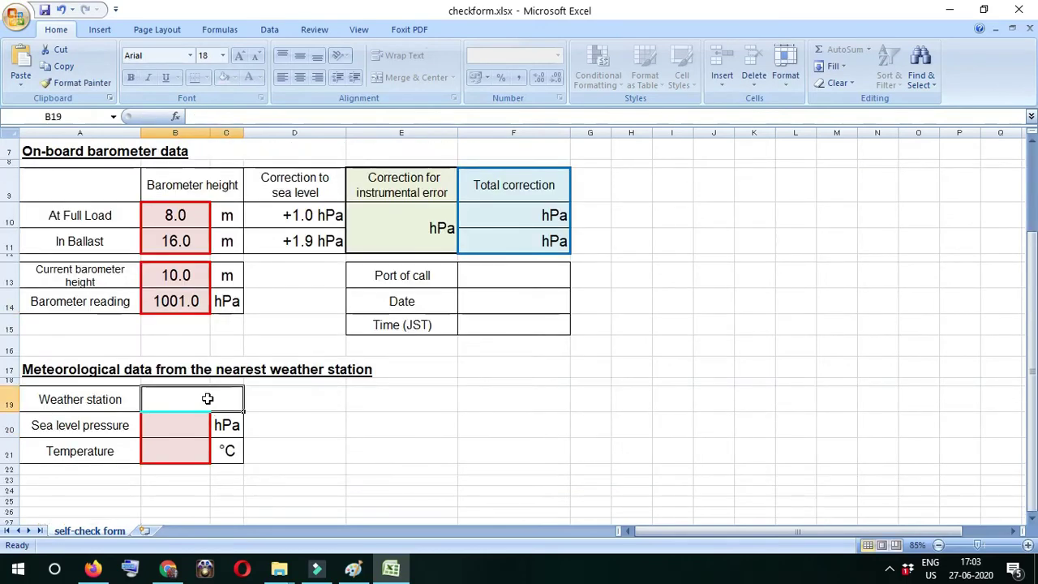
{"action": "type", "text": "HIR"}
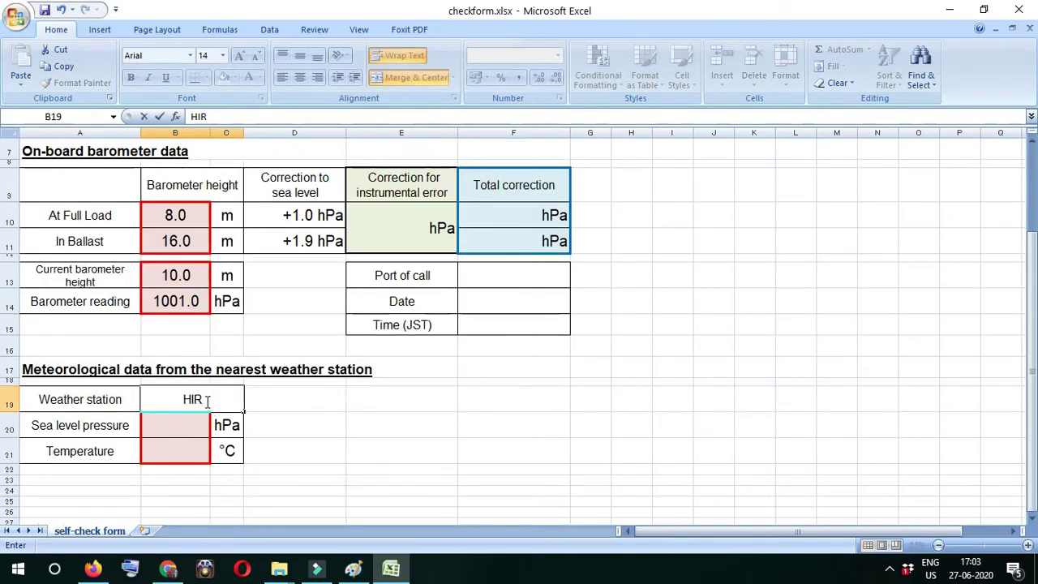
{"action": "type", "text": "OSHIMA"}
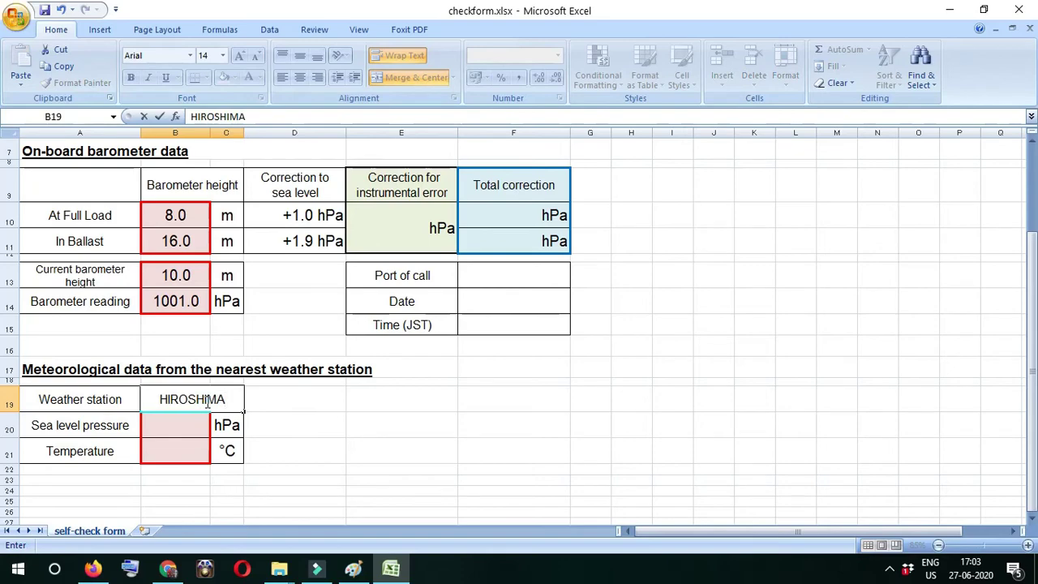
{"action": "left_click", "coordinate": [391, 571]}
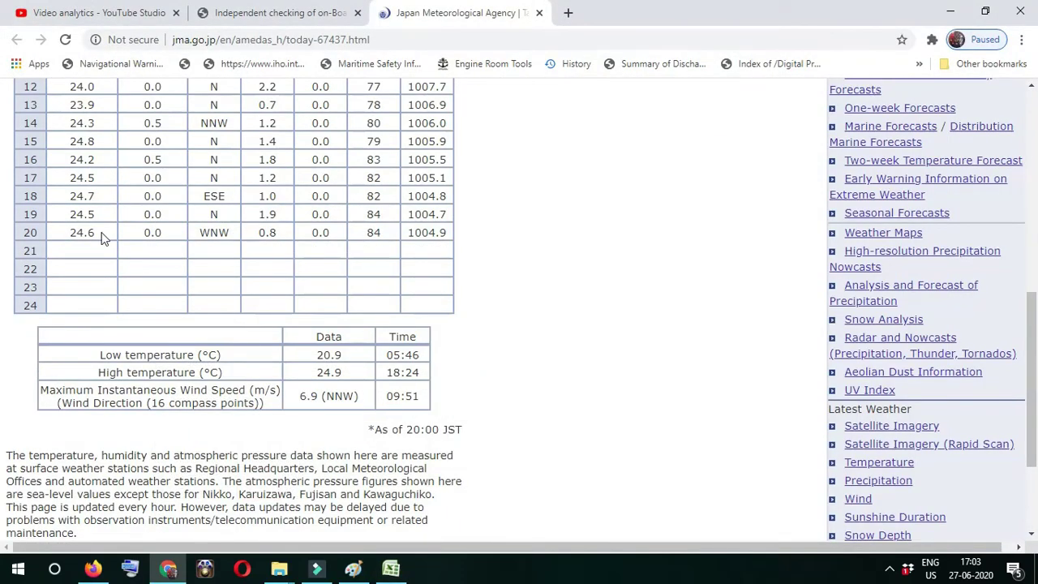
Look up Hiroshima's 20:00 pressure in the hourly table, switch to checkform.xlsx in Excel and enter 1004.9 hPa as the sea level pressure
{"action": "scroll", "coordinate": [103, 241], "scroll_direction": "up", "scroll_amount": 7}
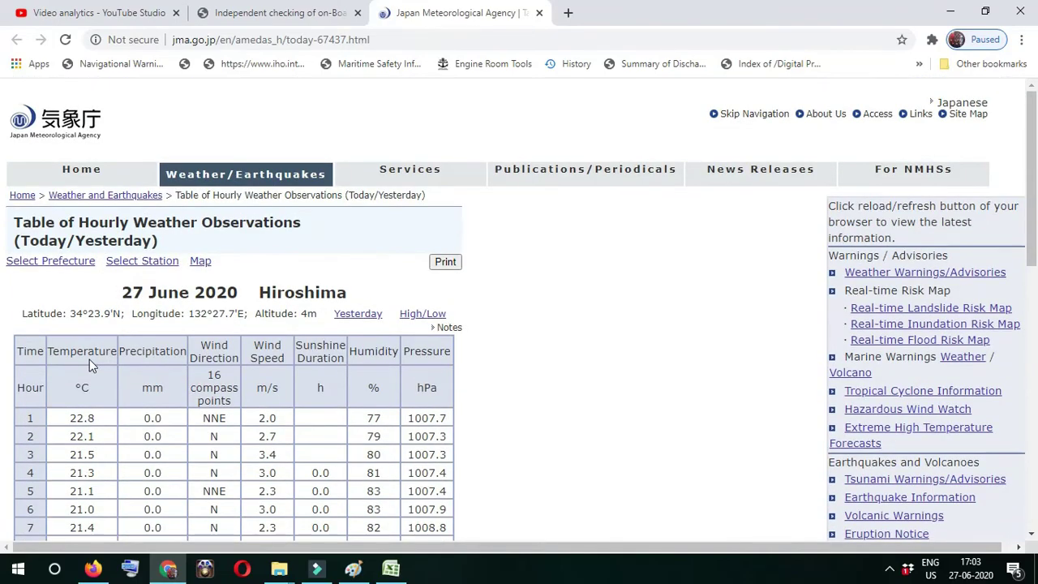
{"action": "scroll", "coordinate": [93, 369], "scroll_direction": "down", "scroll_amount": 7}
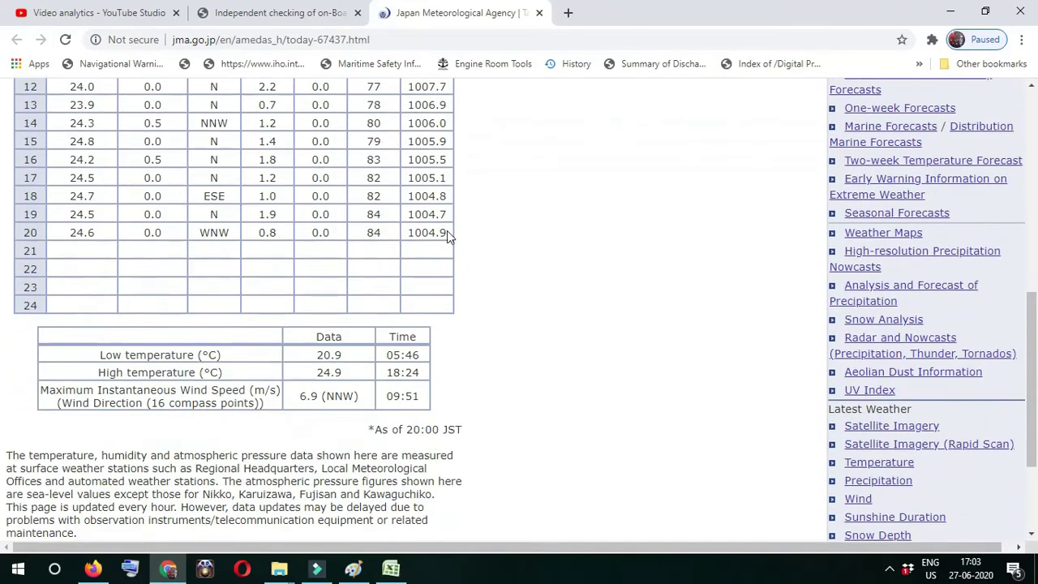
{"action": "key", "text": "alt+Tab"}
{"action": "left_click", "coordinate": [188, 428]}
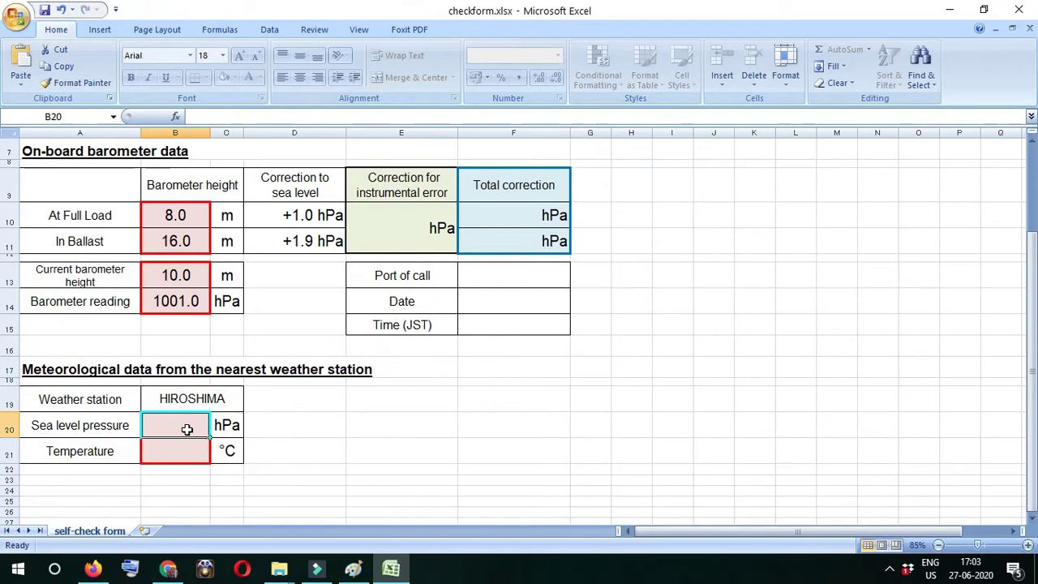
{"action": "type", "text": "24."}
{"action": "key", "text": "BackSpace"}
{"action": "key", "text": "BackSpace"}
{"action": "key", "text": "BackSpace"}
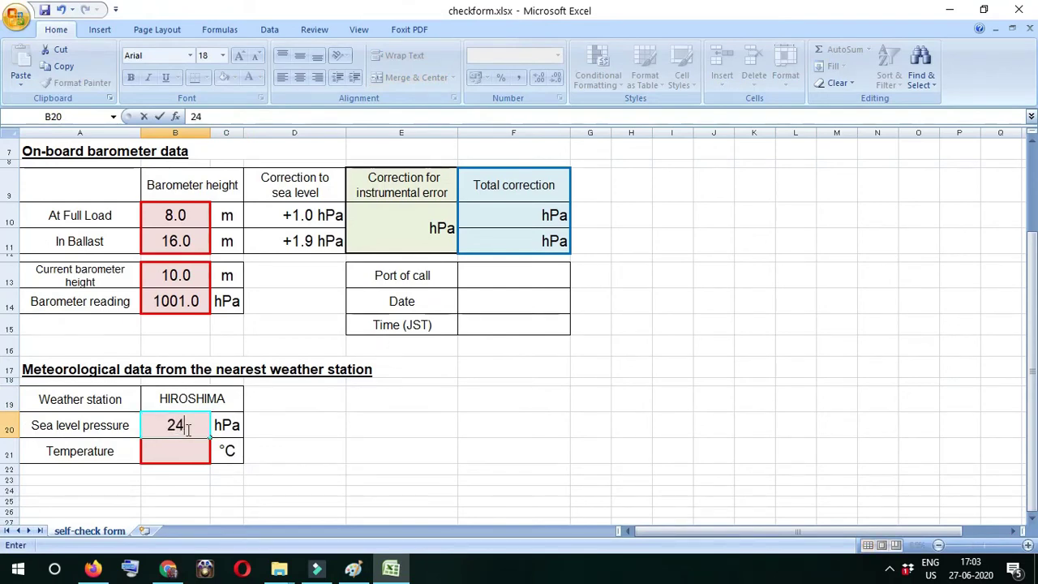
{"action": "type", "text": "1004.9"}
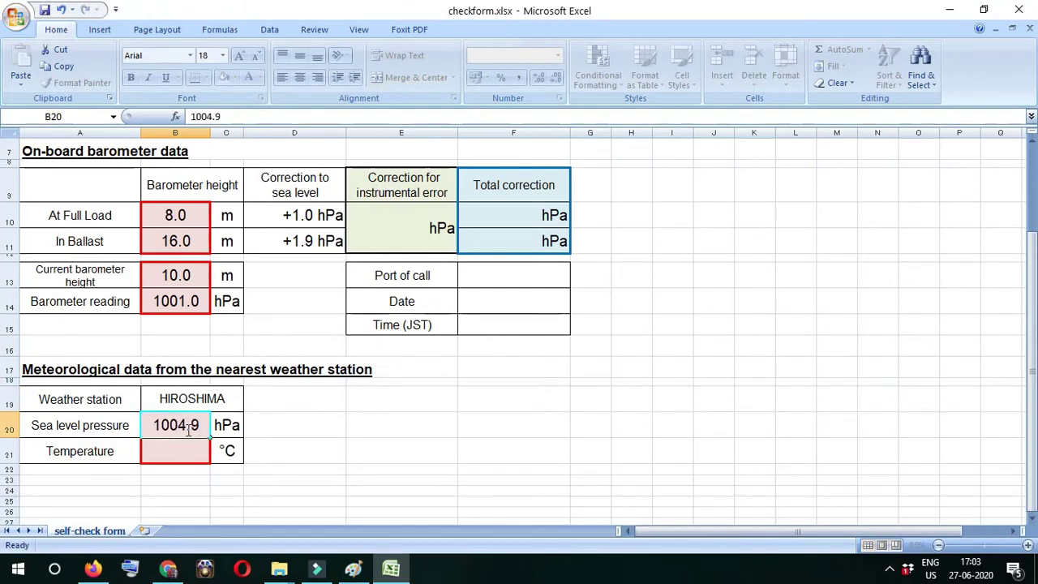
{"action": "key", "text": "Return"}
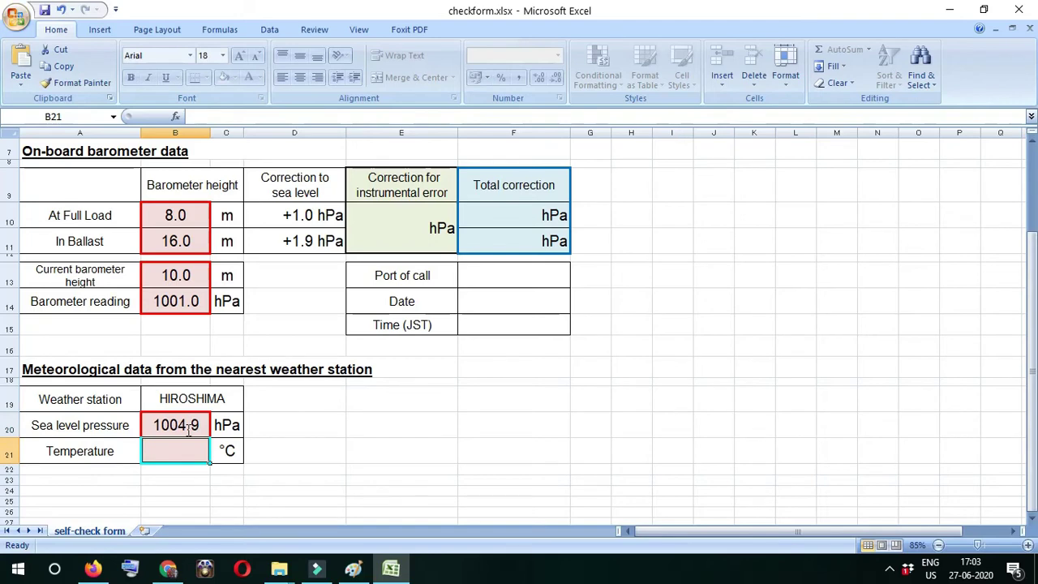
Enter 24.6 °C as the temperature at the Hiroshima weather station
{"action": "type", "text": "24.6"}
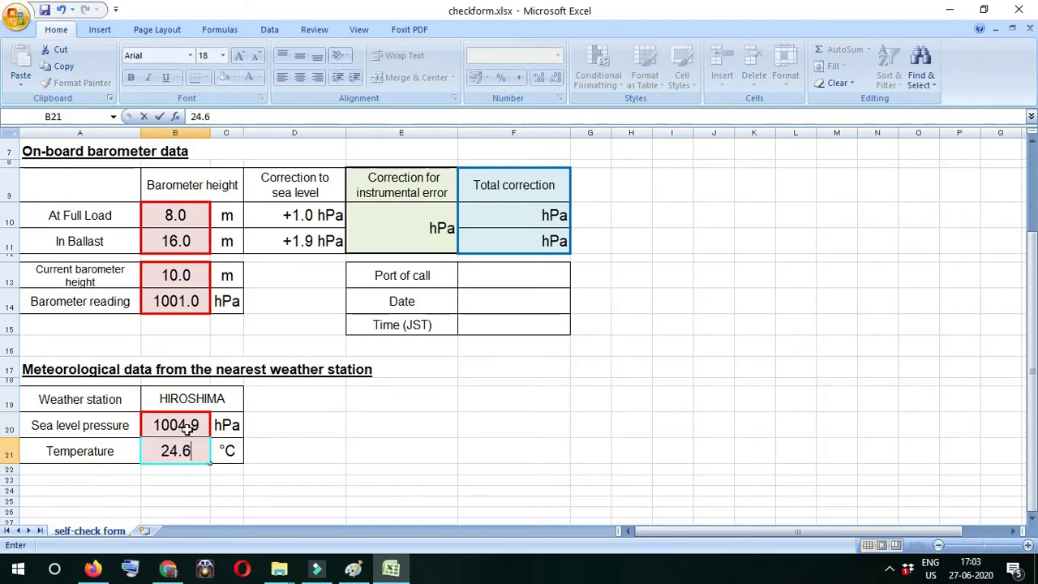
{"action": "key", "text": "Up"}
{"action": "key", "text": "Up"}
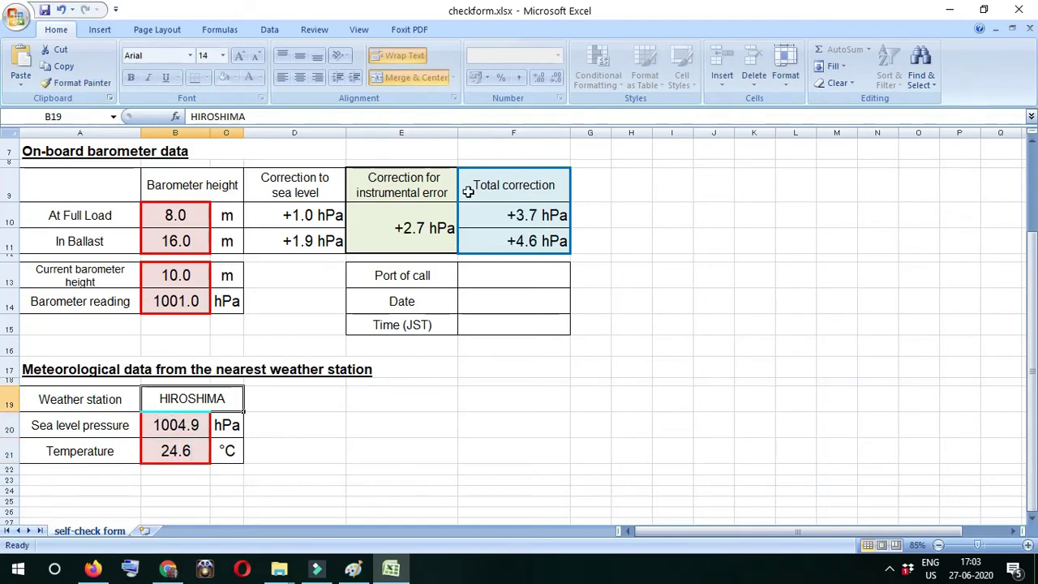
Review the instrumental error and total corrections on the form, and select the empty Port of call cell
{"action": "scroll", "coordinate": [500, 269], "scroll_direction": "up", "scroll_amount": 2}
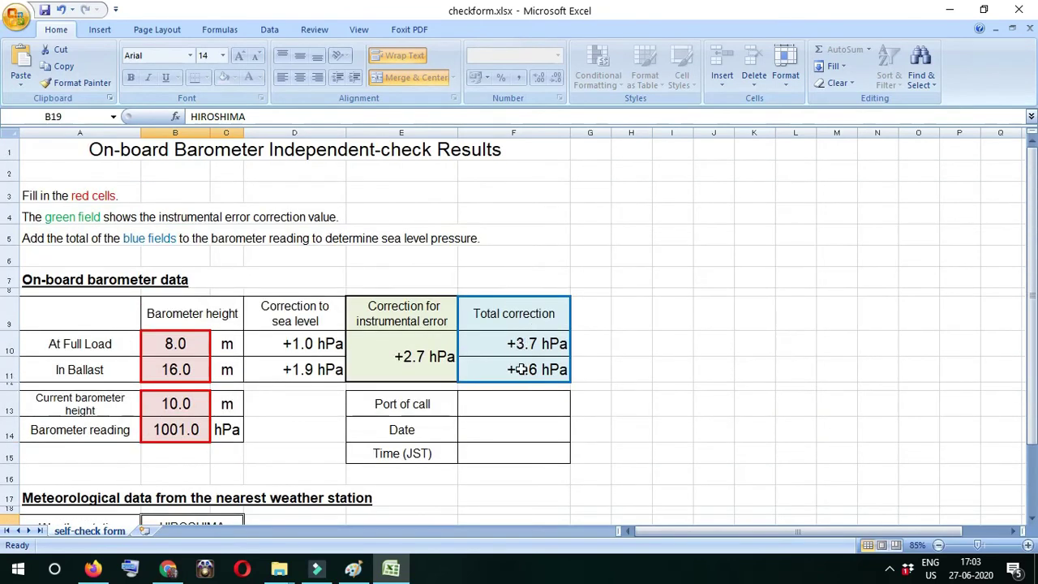
{"action": "left_click", "coordinate": [512, 405]}
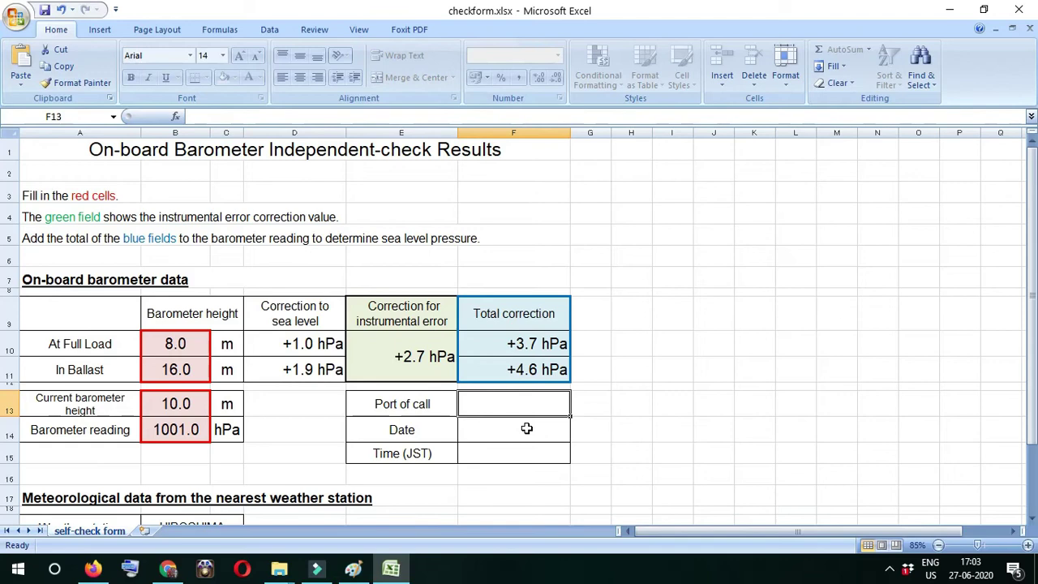
{"action": "scroll", "coordinate": [526, 417], "scroll_direction": "down", "scroll_amount": 1}
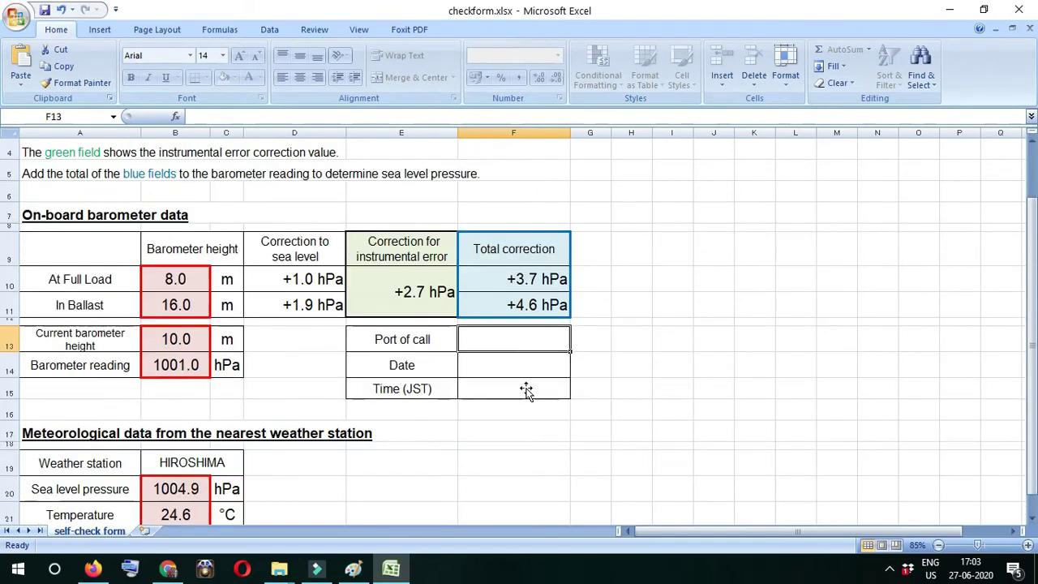